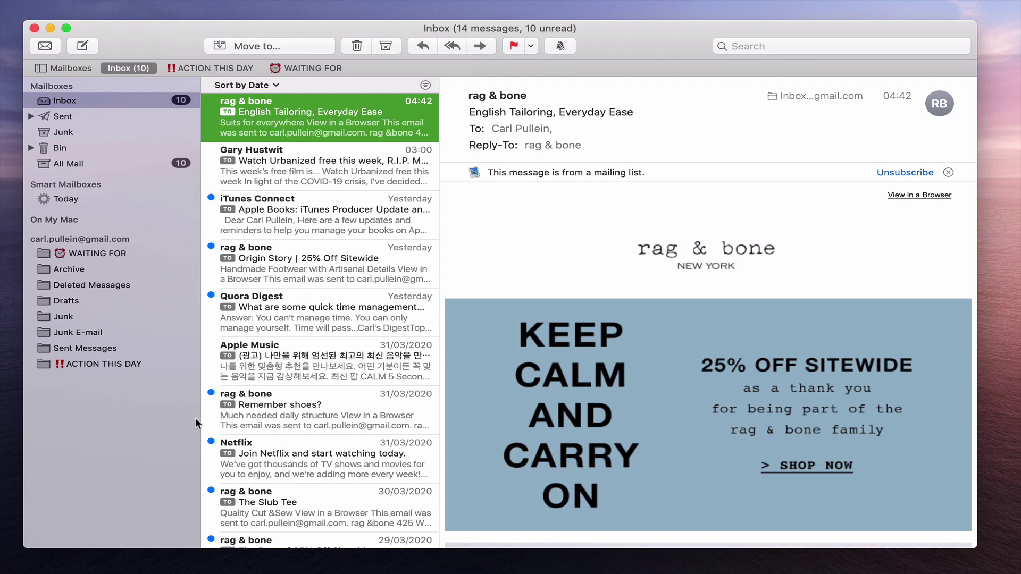
Move the working-from-home tips email back to the Inbox and delete the English Tailoring promo
left_click(102, 363)
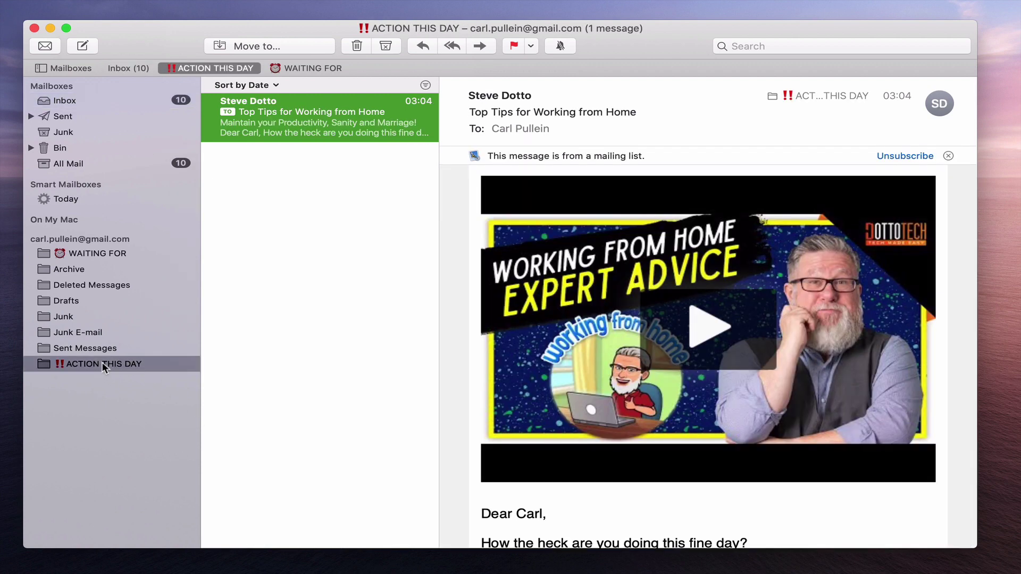
left_click_drag(266, 104, 131, 101)
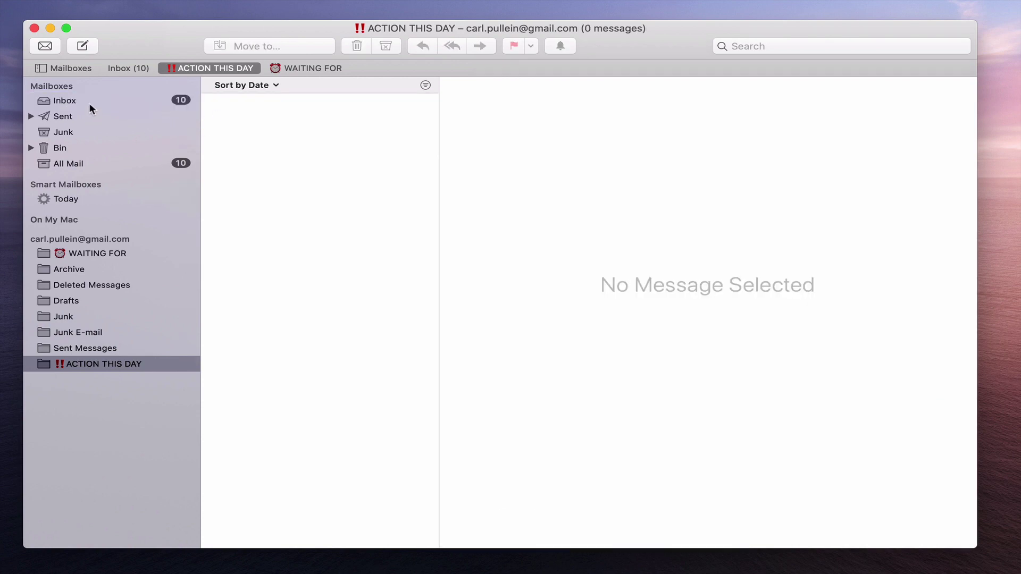
left_click(88, 103)
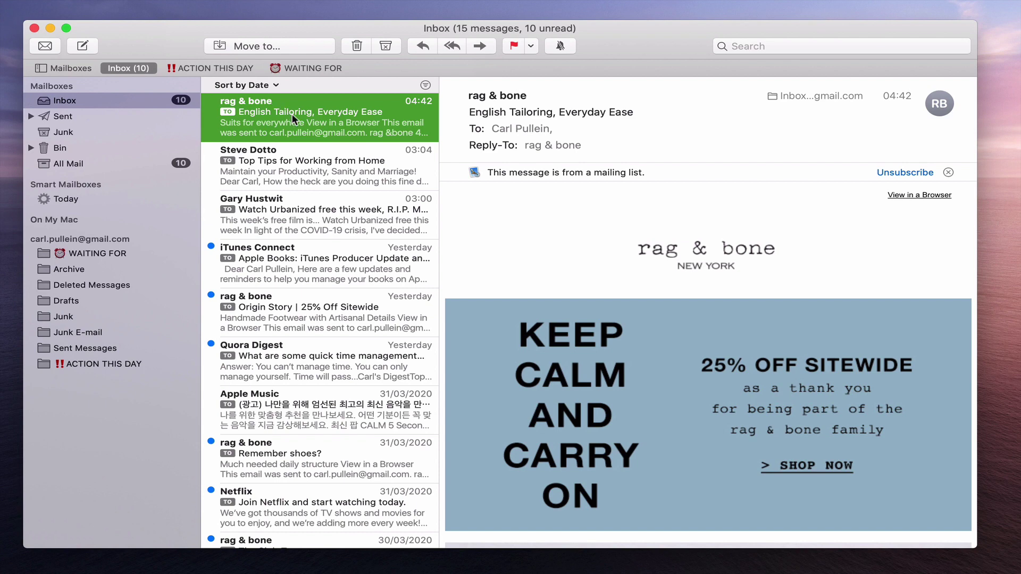
key("Delete")
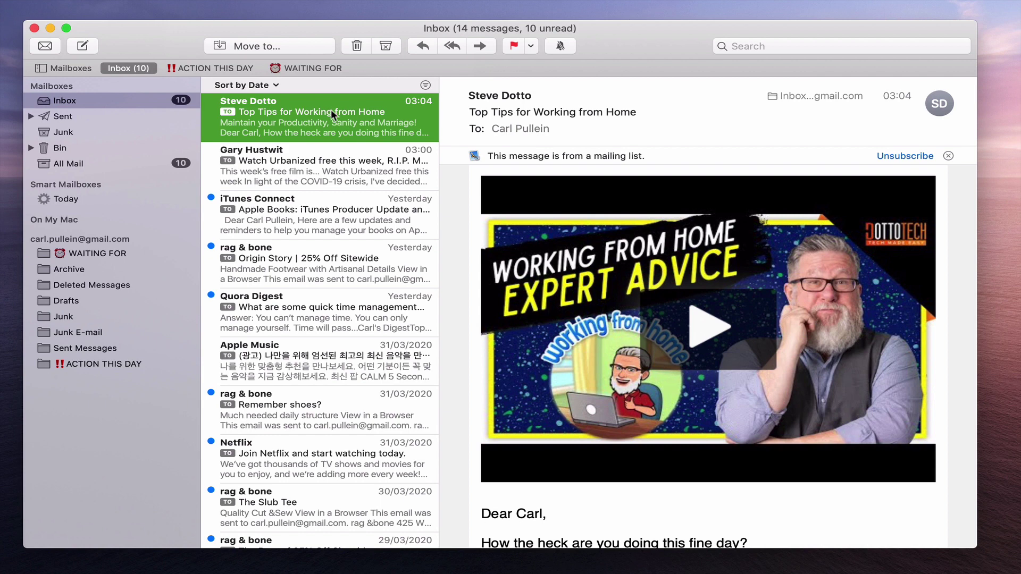
File the working-from-home tips and Urbanized film emails into ACTION THIS DAY and delete the iTunes Connect email
left_click_drag(330, 110, 147, 371)
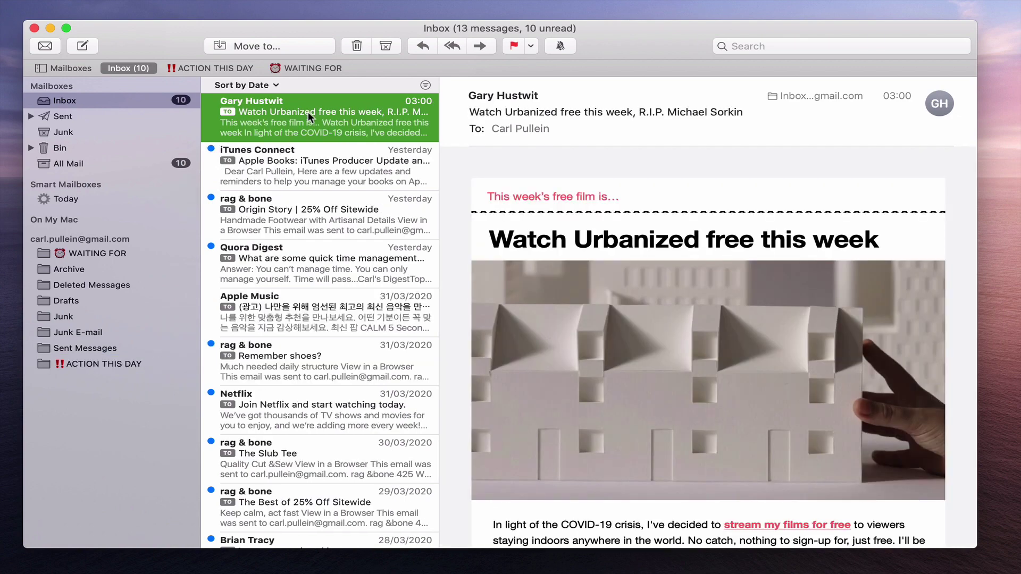
left_click_drag(309, 116, 127, 367)
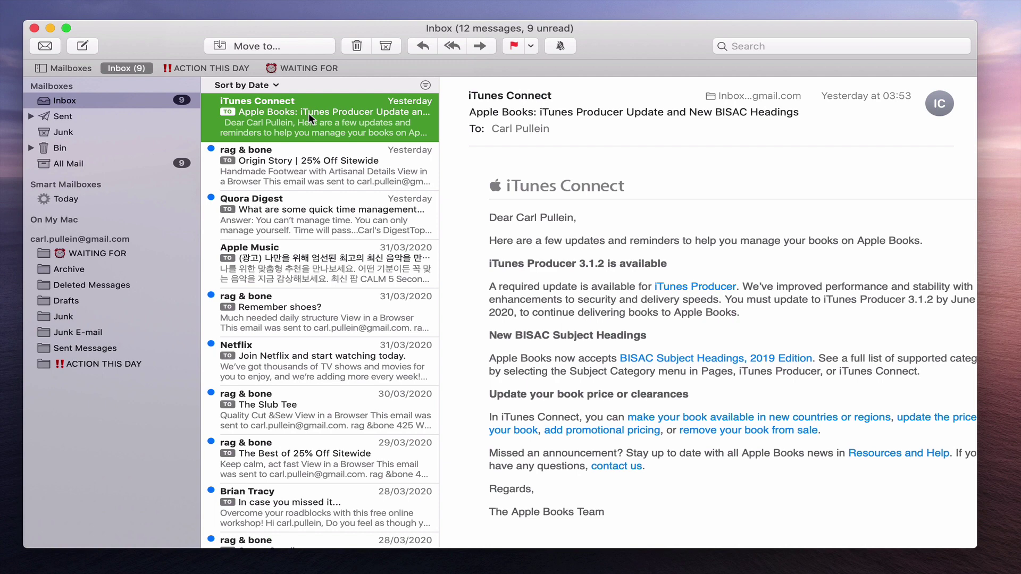
key("Delete")
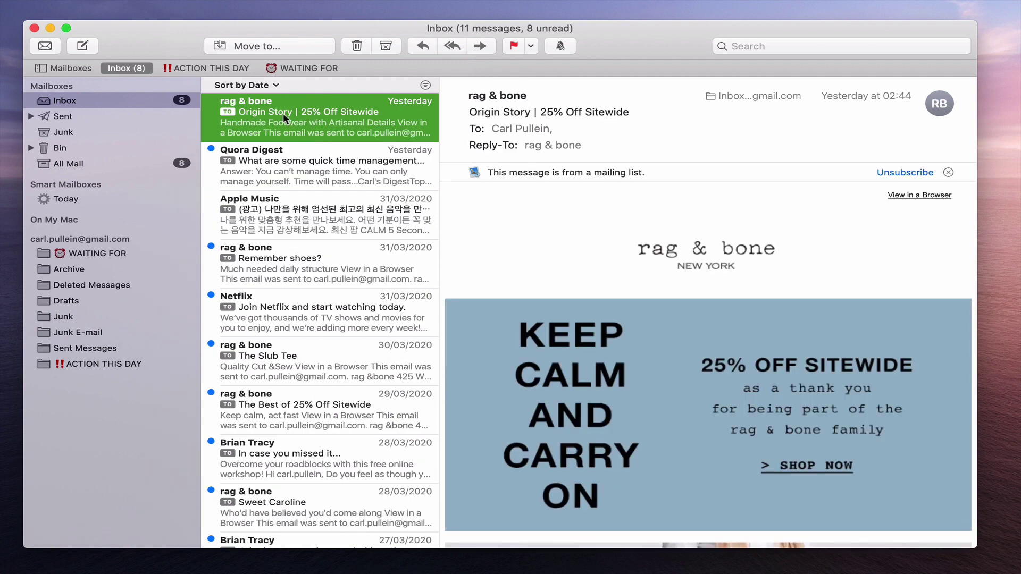
left_click_drag(289, 113, 379, 125)
left_click(219, 69)
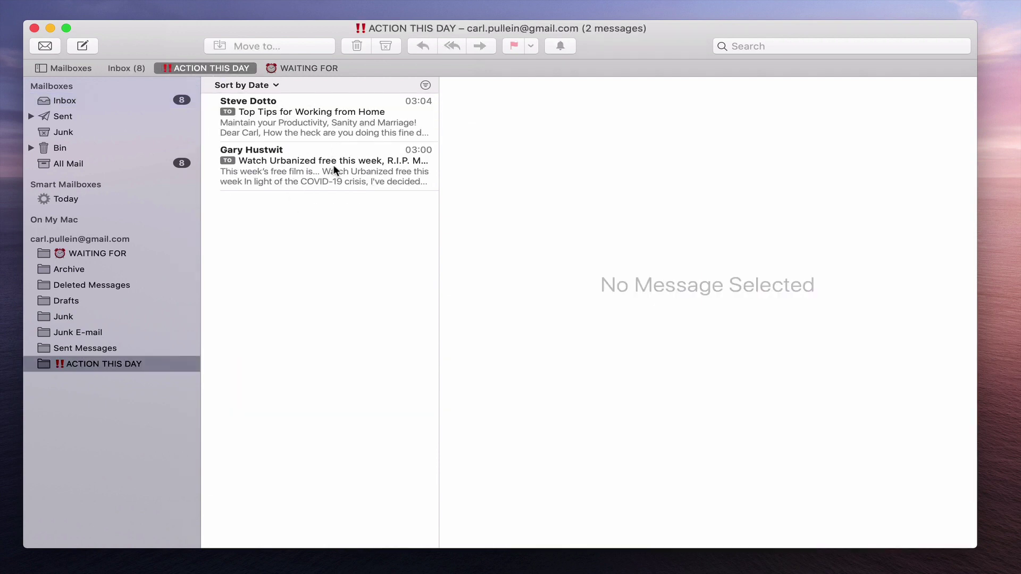
Cycle through Inbox, WAITING FOR and ACTION THIS DAY with Cmd-1/2/3, ending on ACTION THIS DAY
left_click(105, 100)
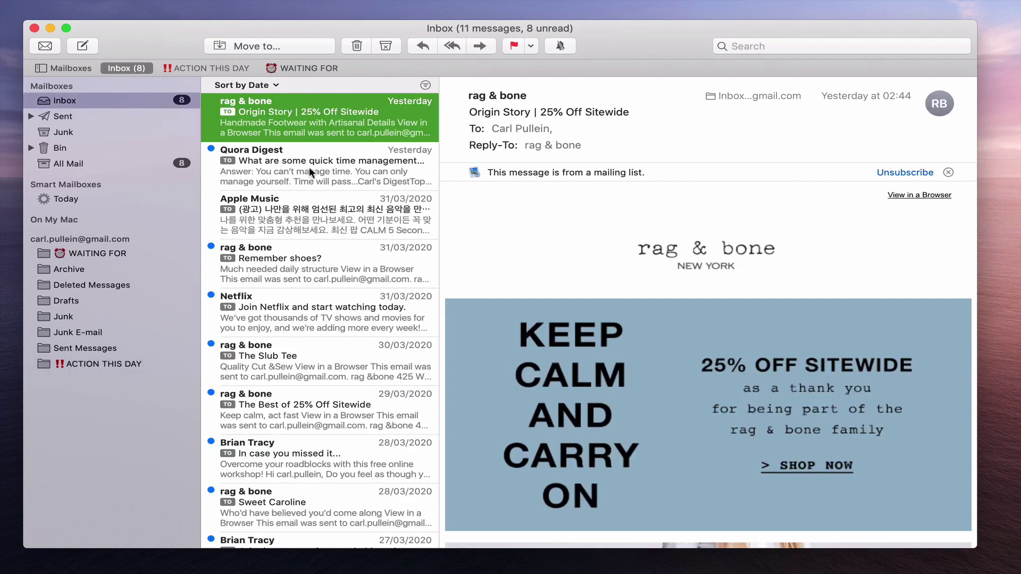
left_click(99, 253)
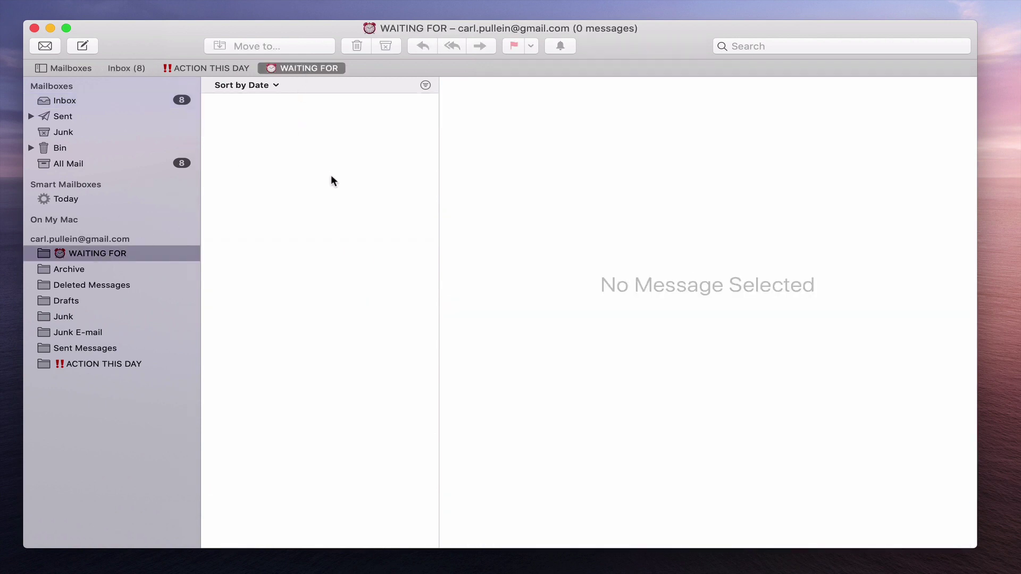
key("super+1")
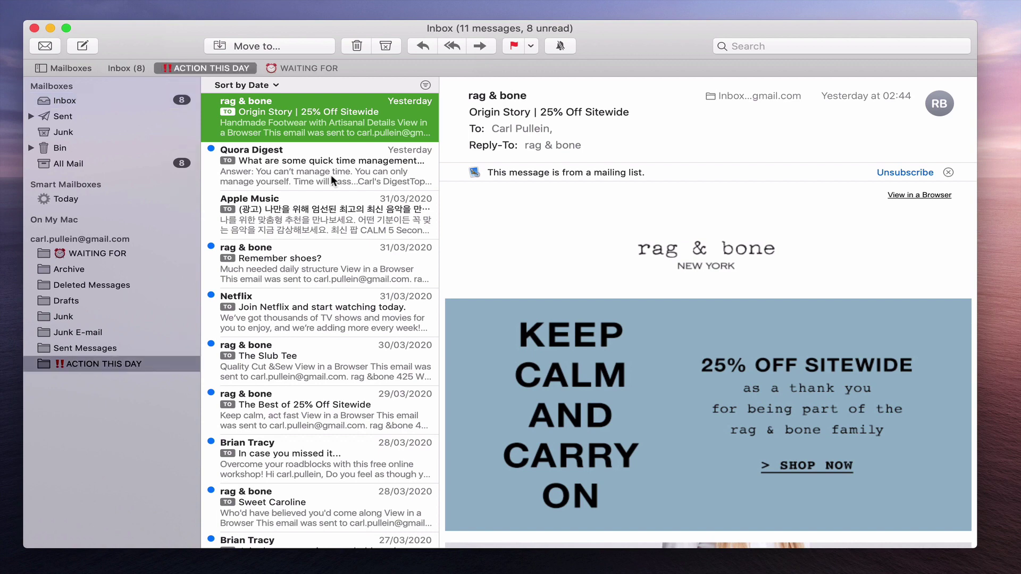
key("super+2")
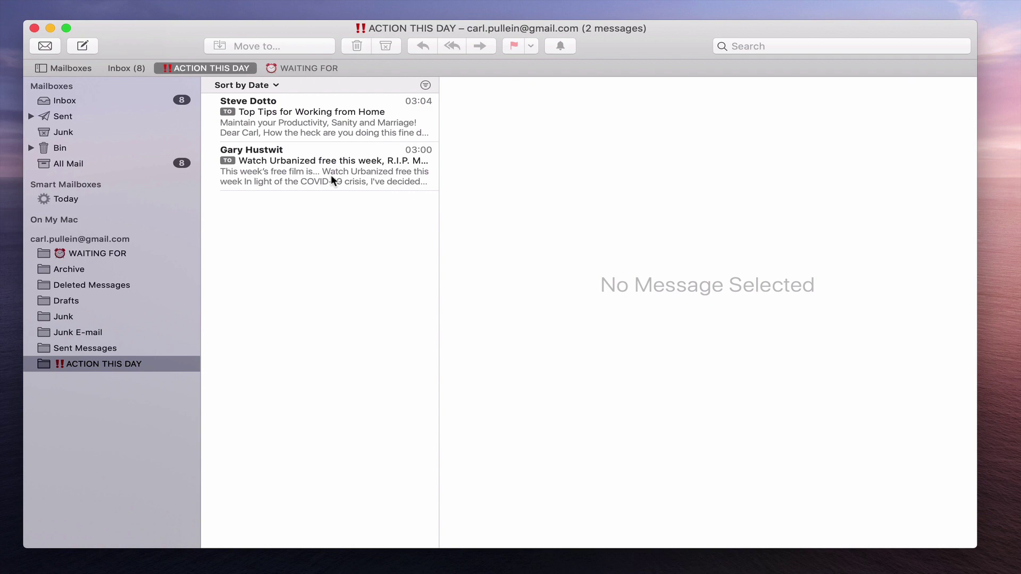
key("super+3")
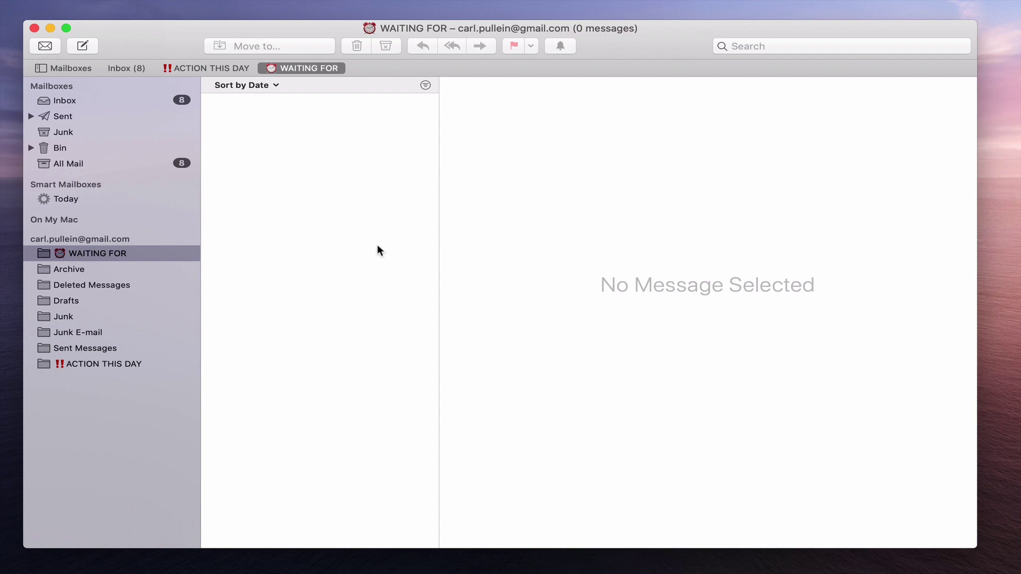
key("super+1")
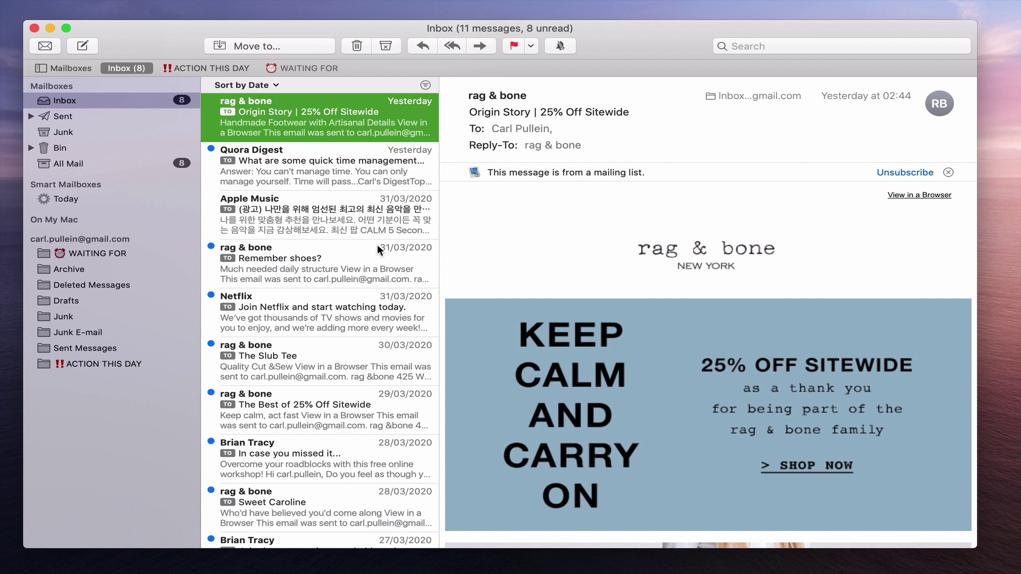
key("super+2")
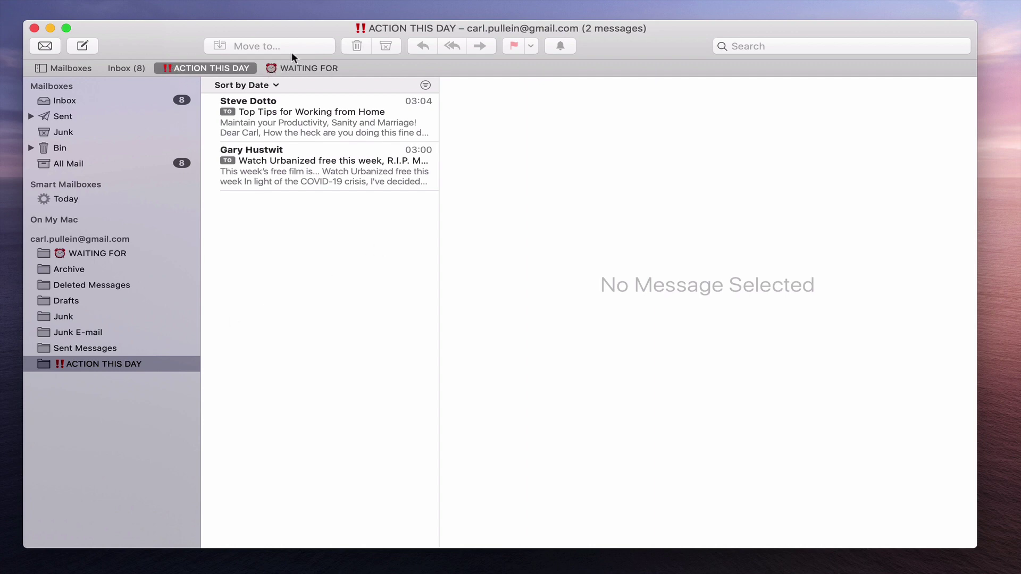
right_click(104, 371)
left_click(129, 394)
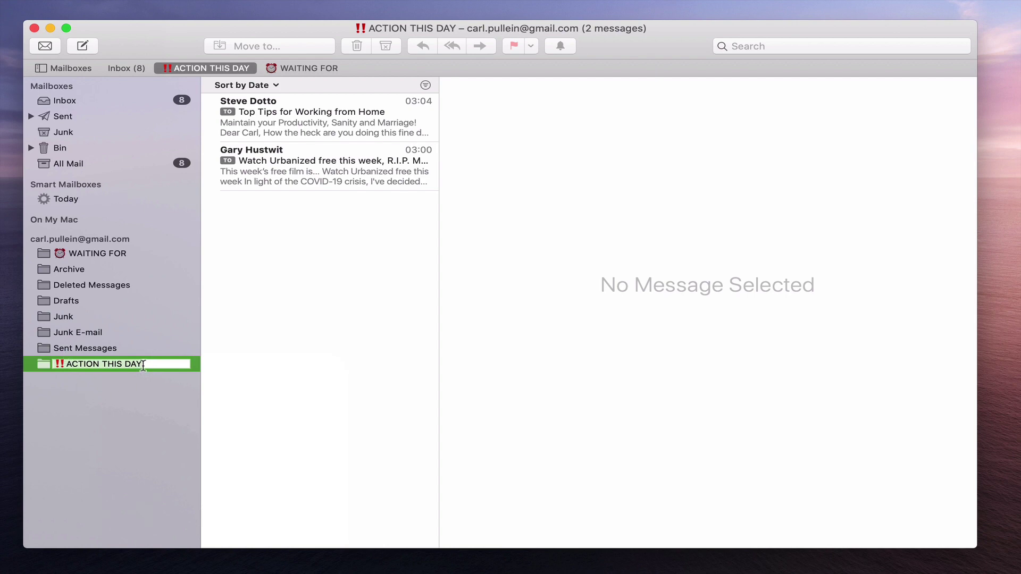
mouse_move(42, 3)
left_click(120, 7)
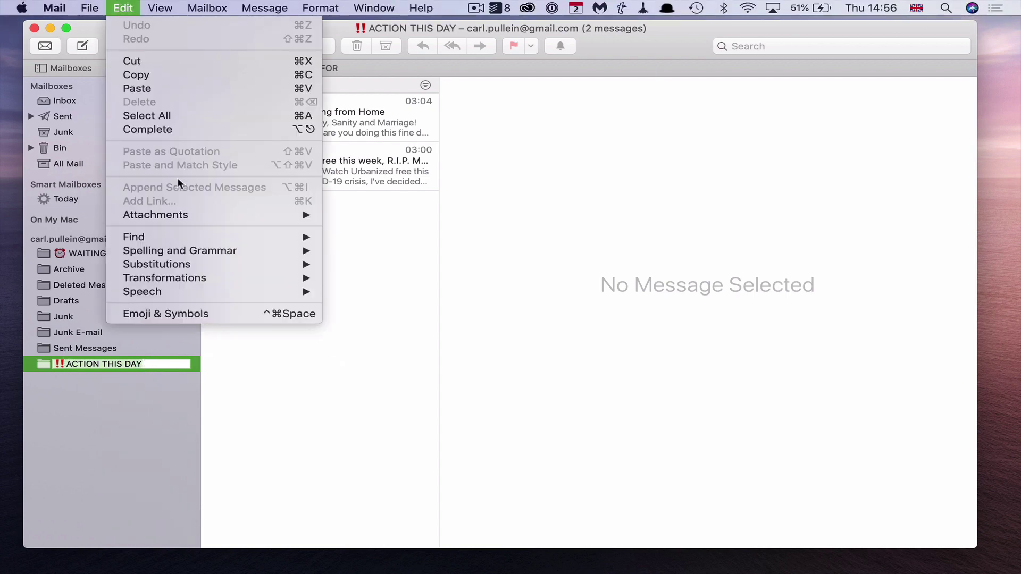
left_click(219, 308)
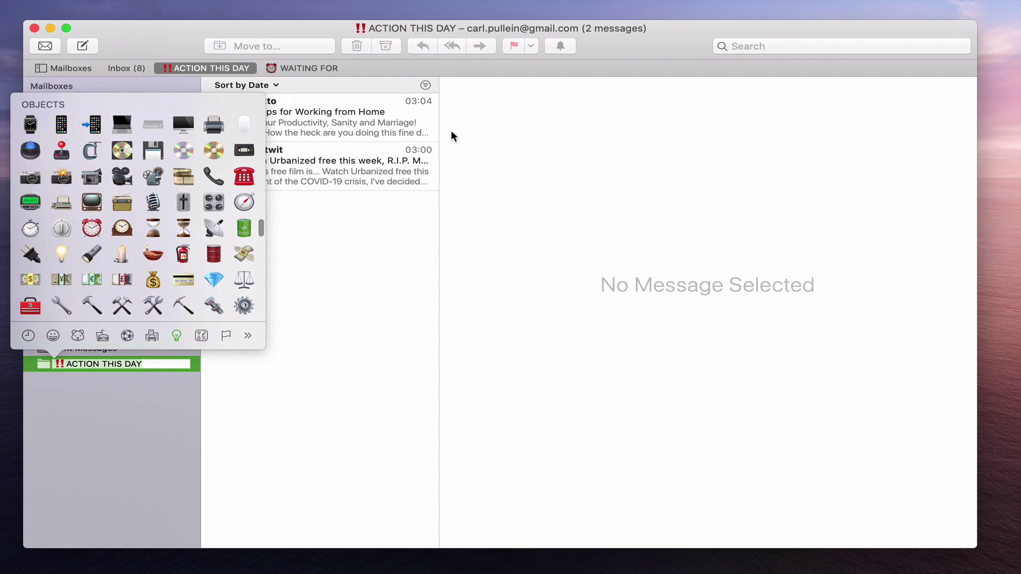
left_click_drag(53, 350, 478, 403)
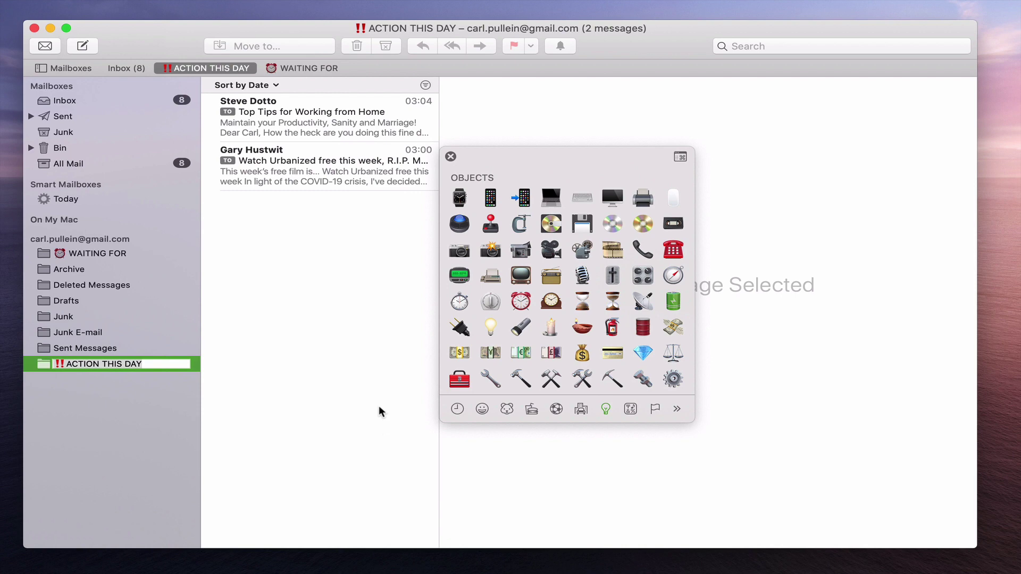
left_click(449, 156)
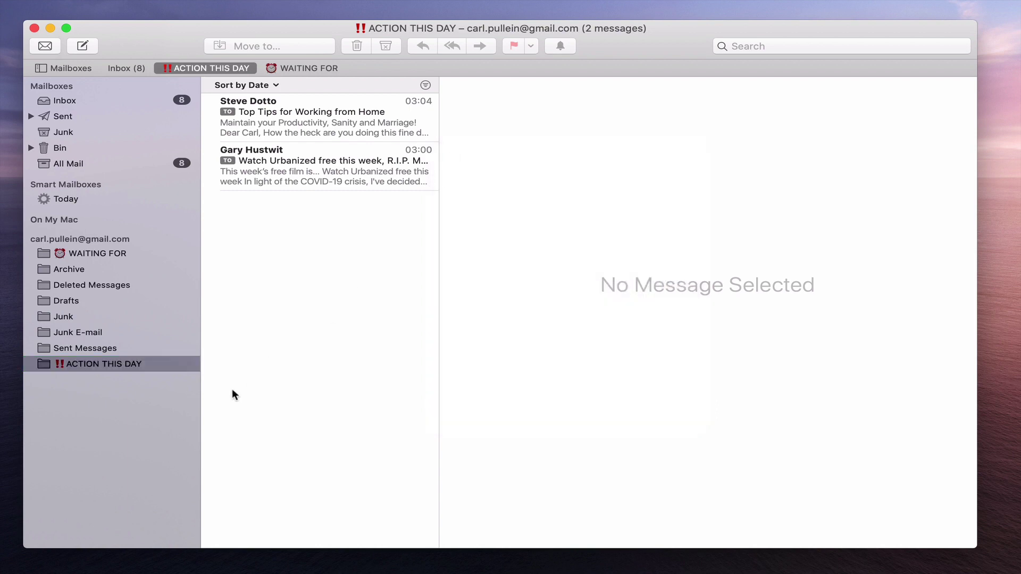
Commit the ACTION THIS DAY name, view the Today smart mailbox, and return to the Inbox
key("Return")
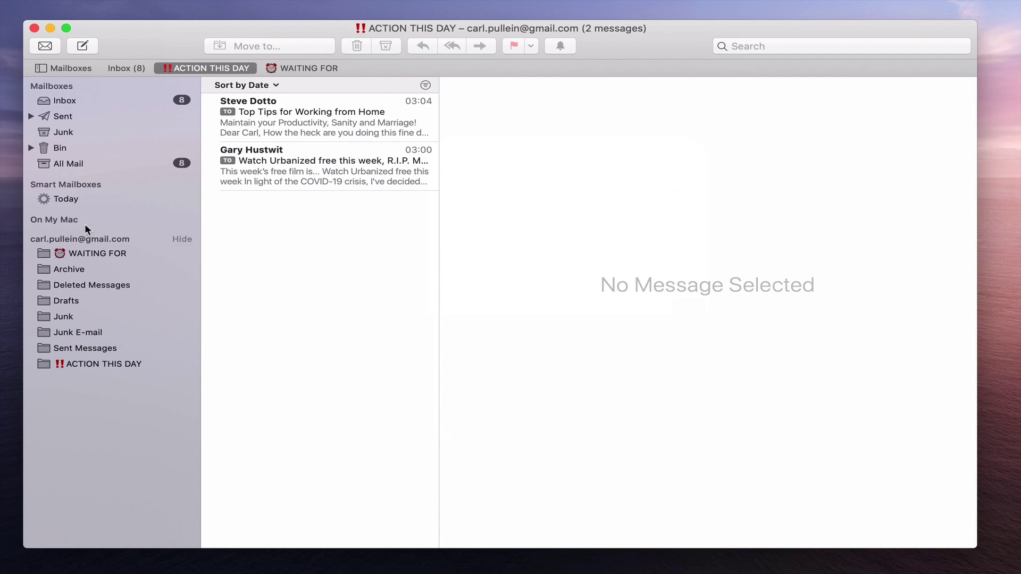
left_click(69, 200)
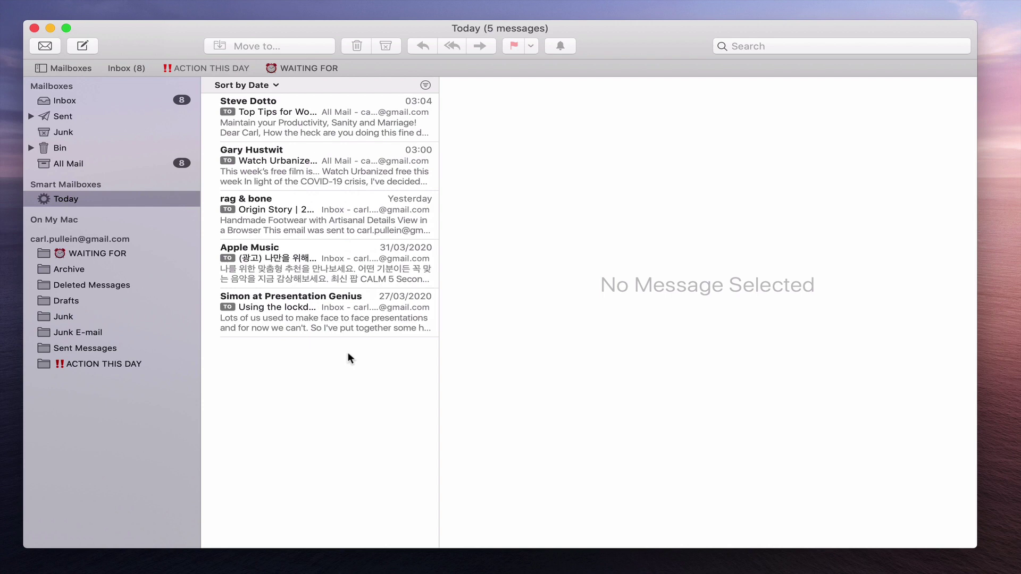
left_click(119, 104)
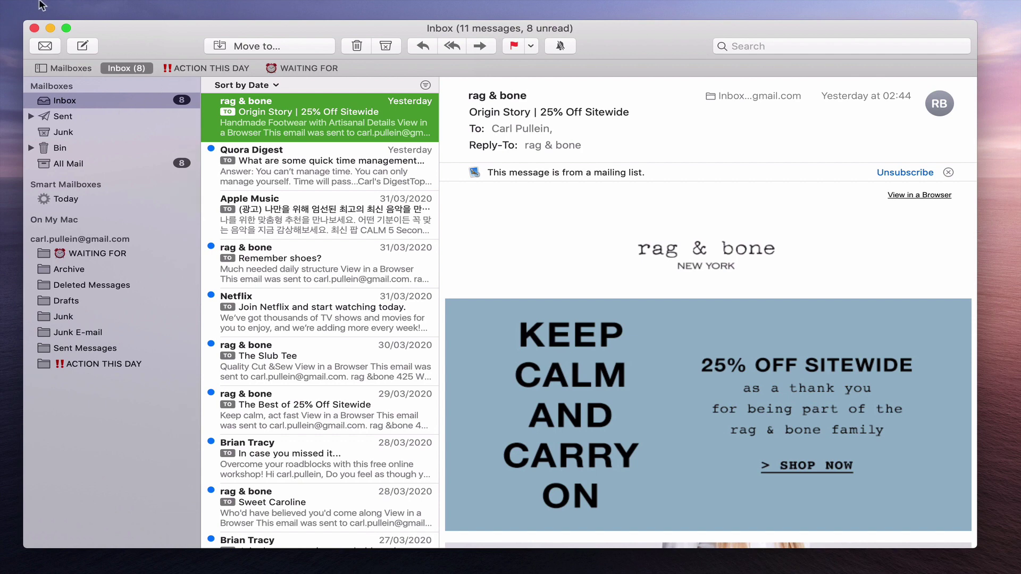
mouse_move(43, 2)
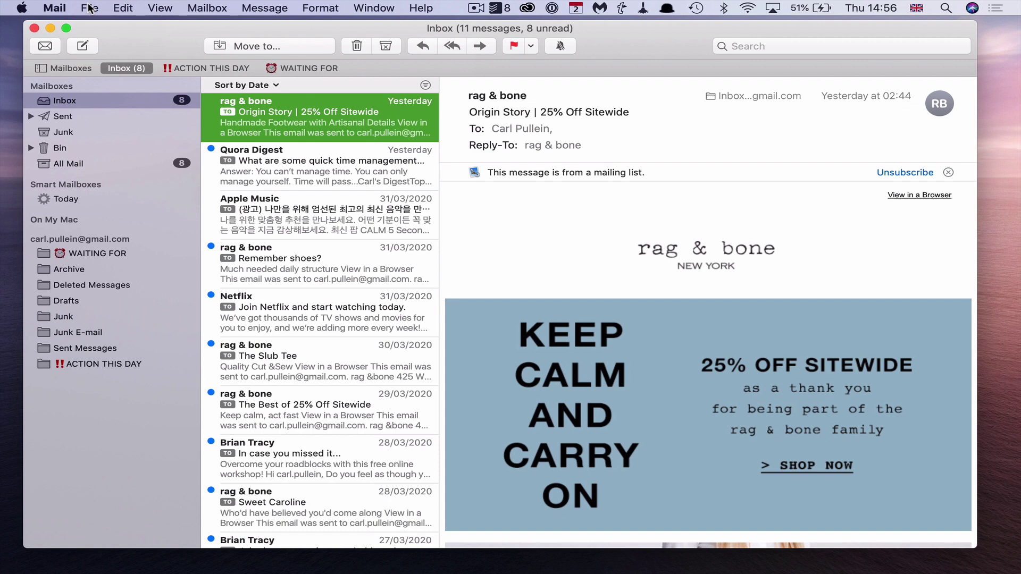
left_click(206, 6)
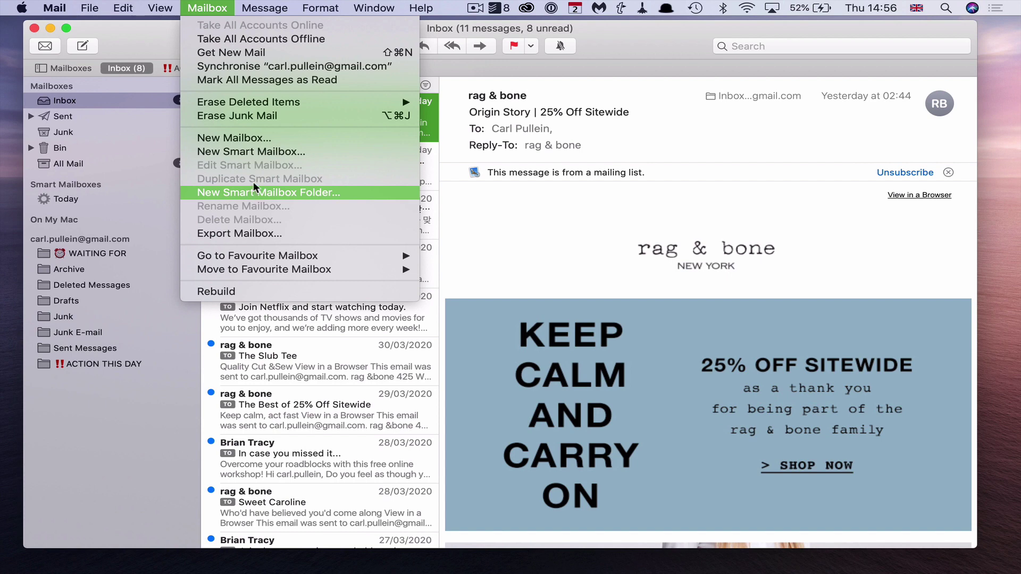
left_click(249, 152)
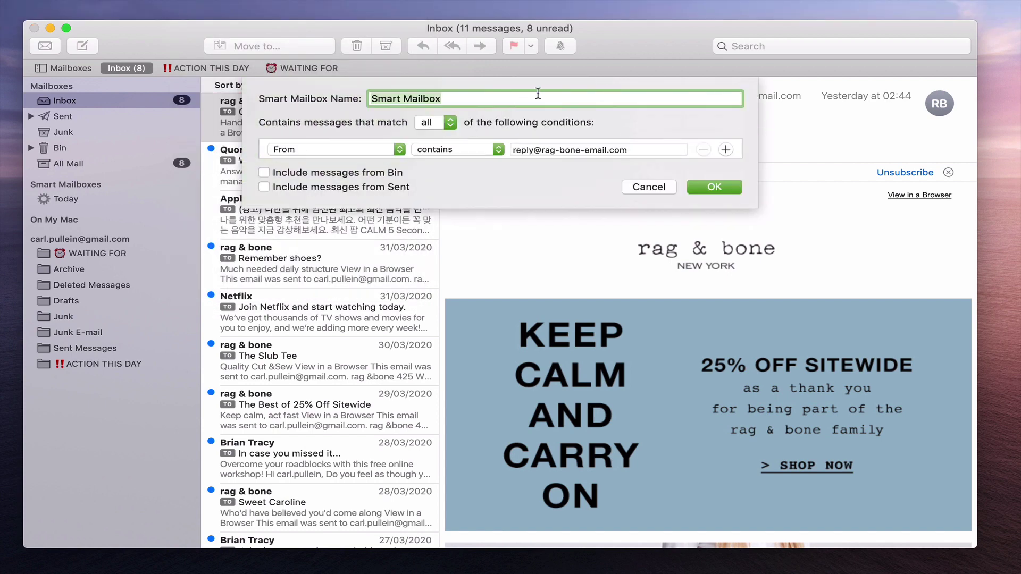
left_click(647, 186)
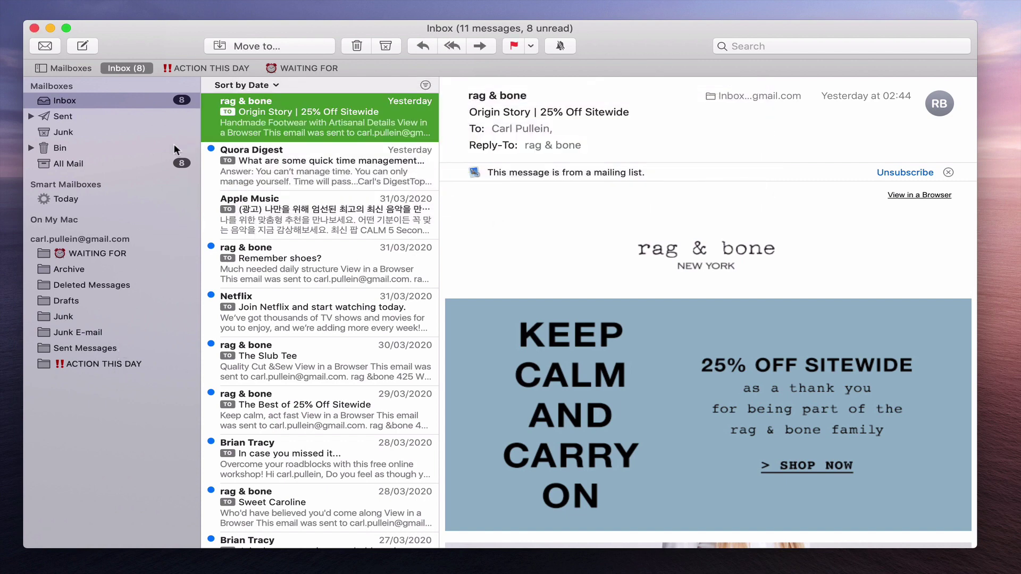
In ACTION THIS DAY, copy the sender address of the Top Tips for Working from Home email
key("super+2")
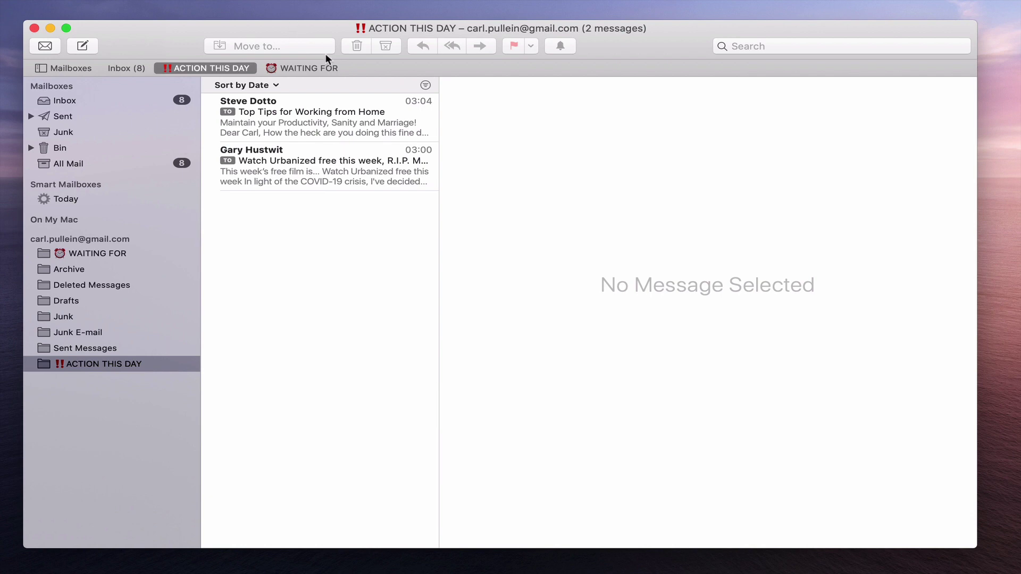
left_click(343, 108)
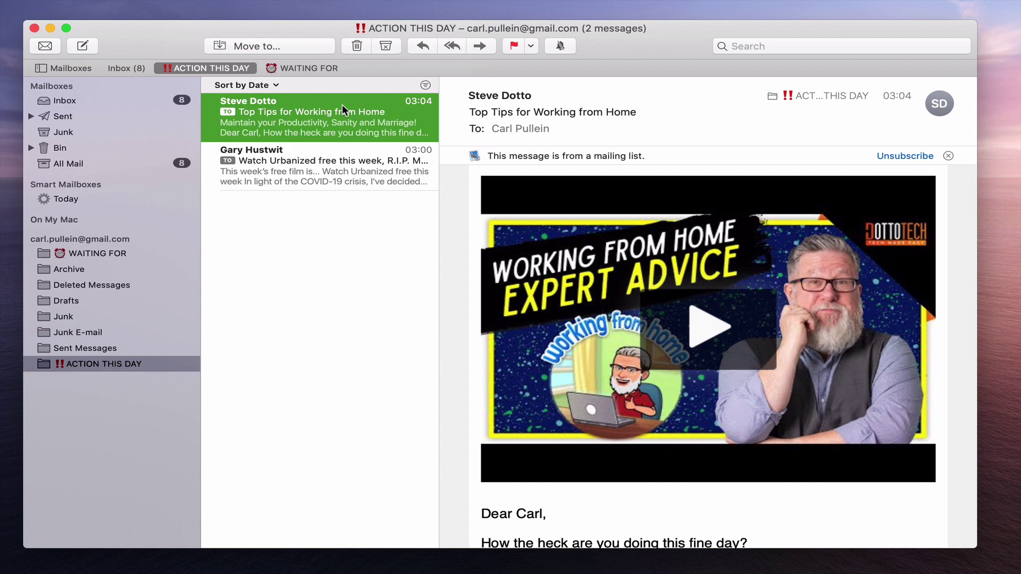
left_click(536, 96)
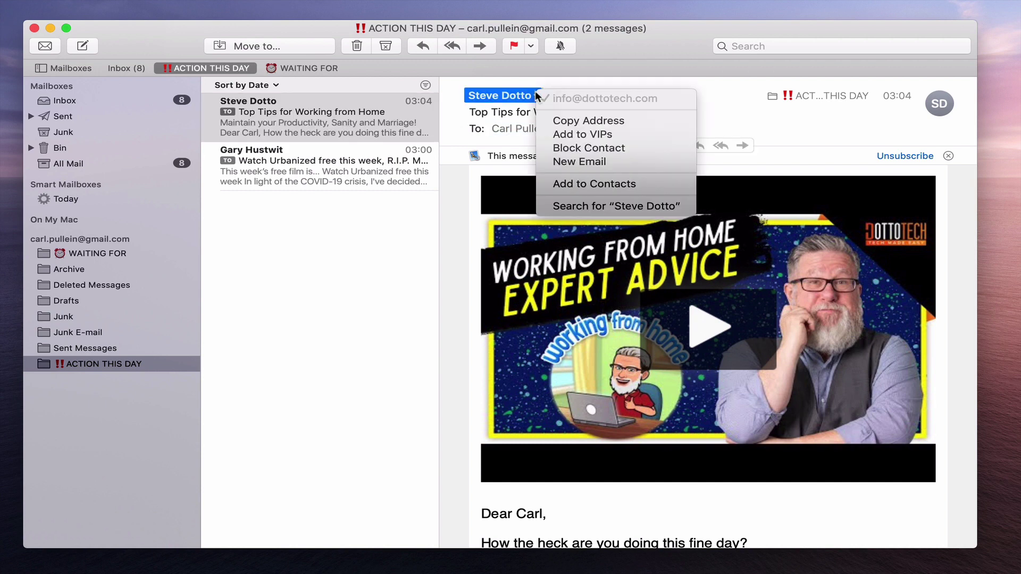
left_click(567, 121)
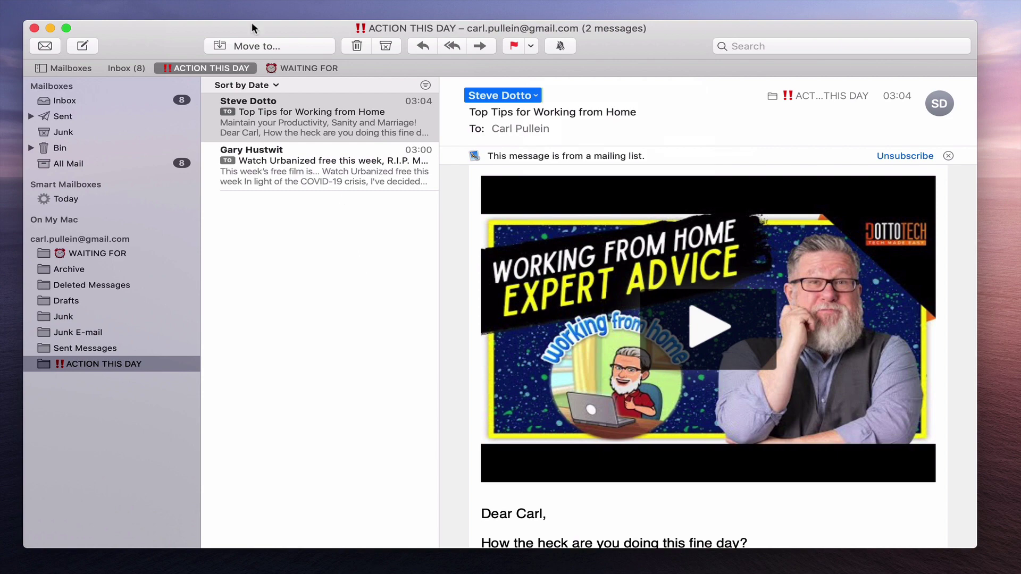
Create a smart mailbox named 'Steve & Gary' keeping the From contains condition
left_click(207, 8)
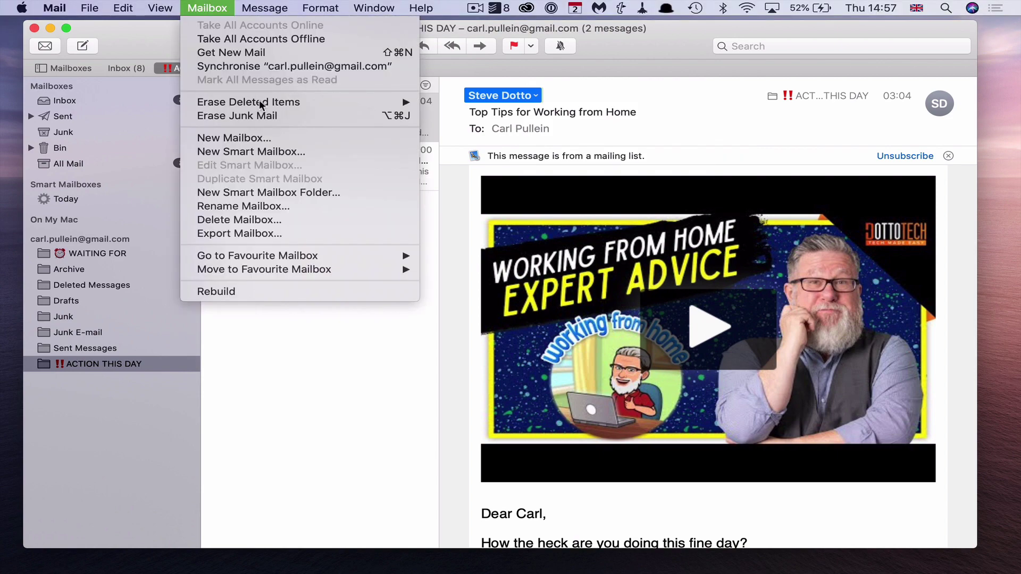
left_click(276, 152)
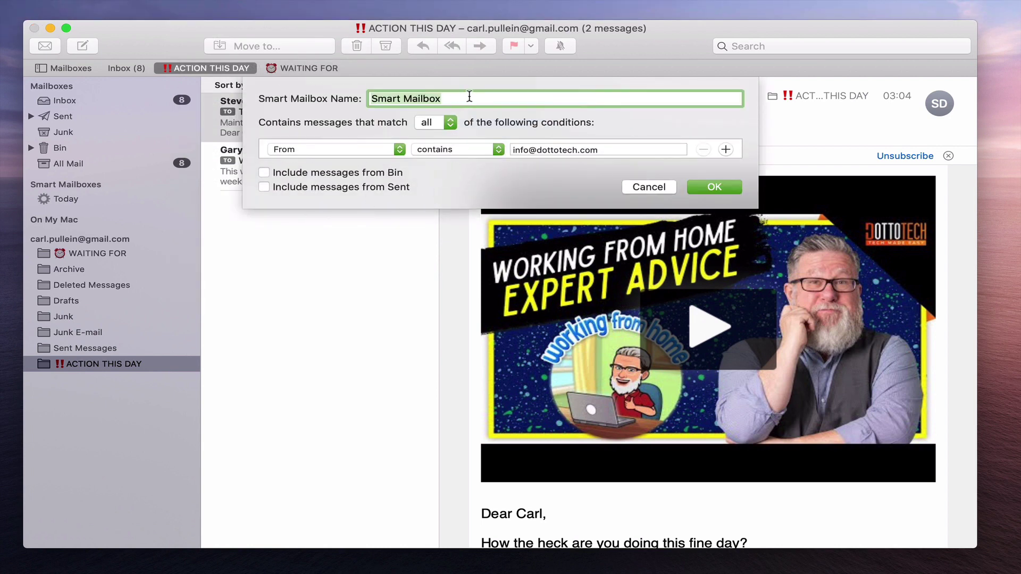
type("Steve & ")
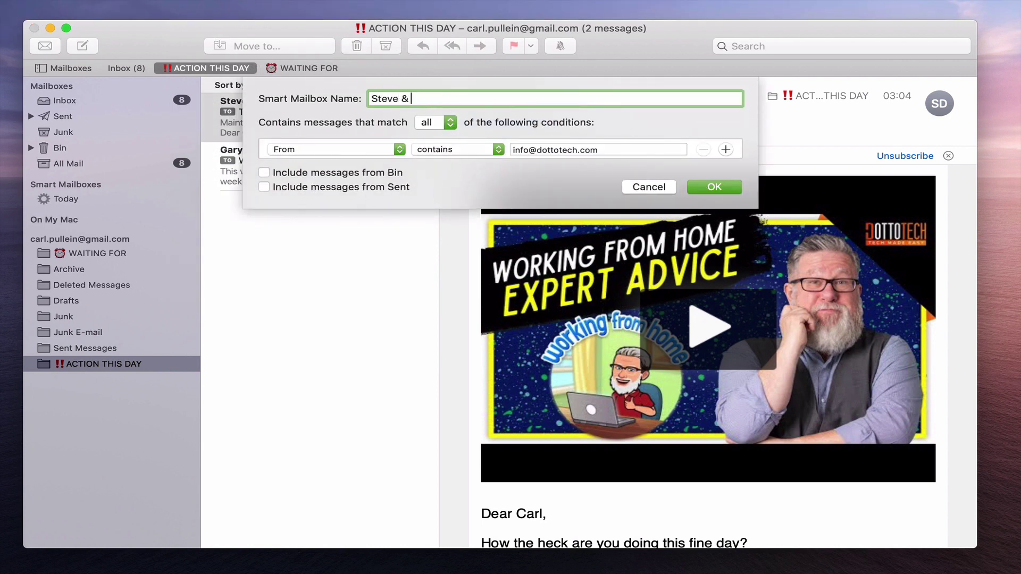
type("Gary")
left_click(713, 188)
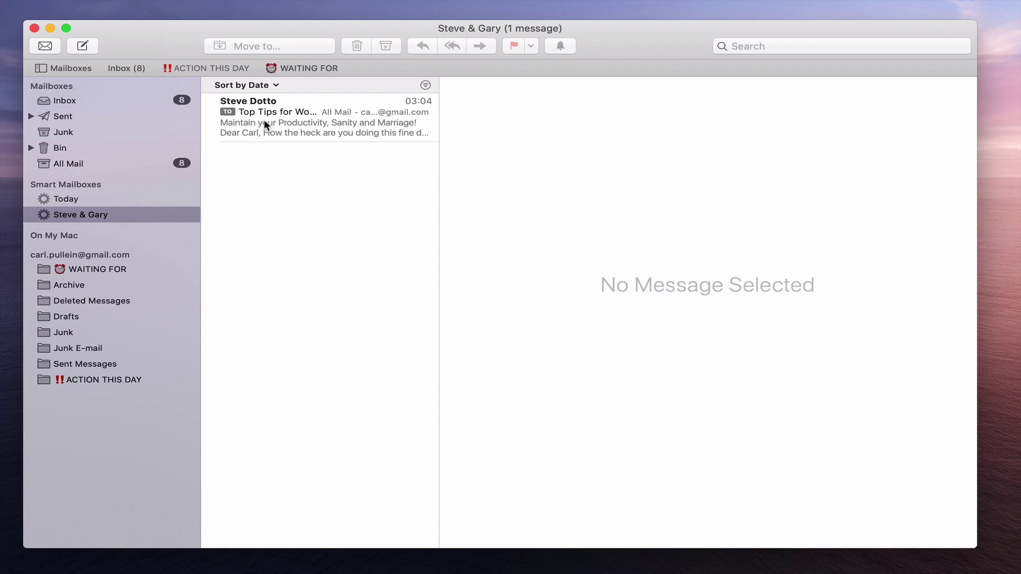
Copy the Urbanized free film email's sender address, then open the Steve & Gary smart mailbox
left_click(112, 379)
left_click(326, 170)
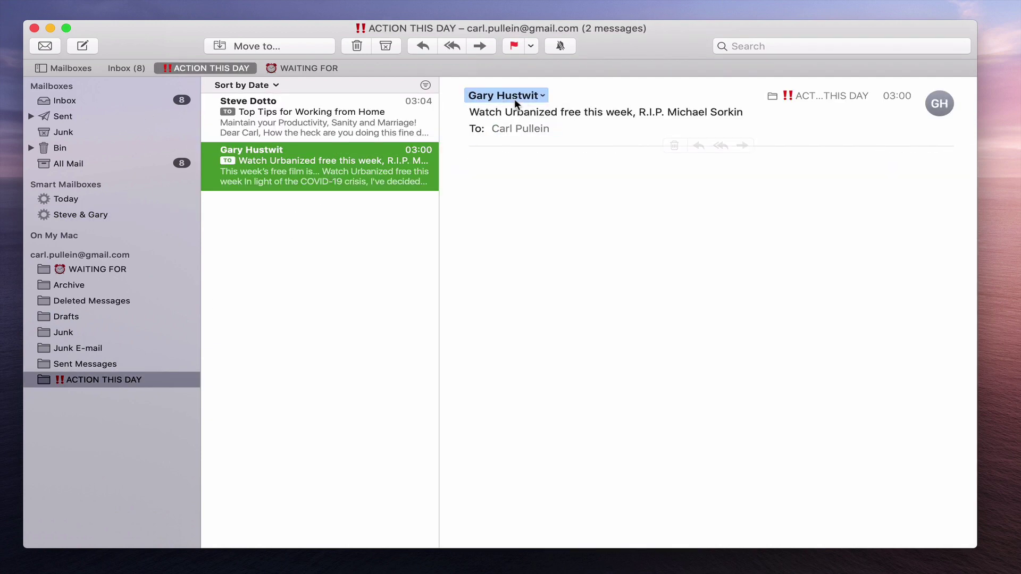
left_click(542, 95)
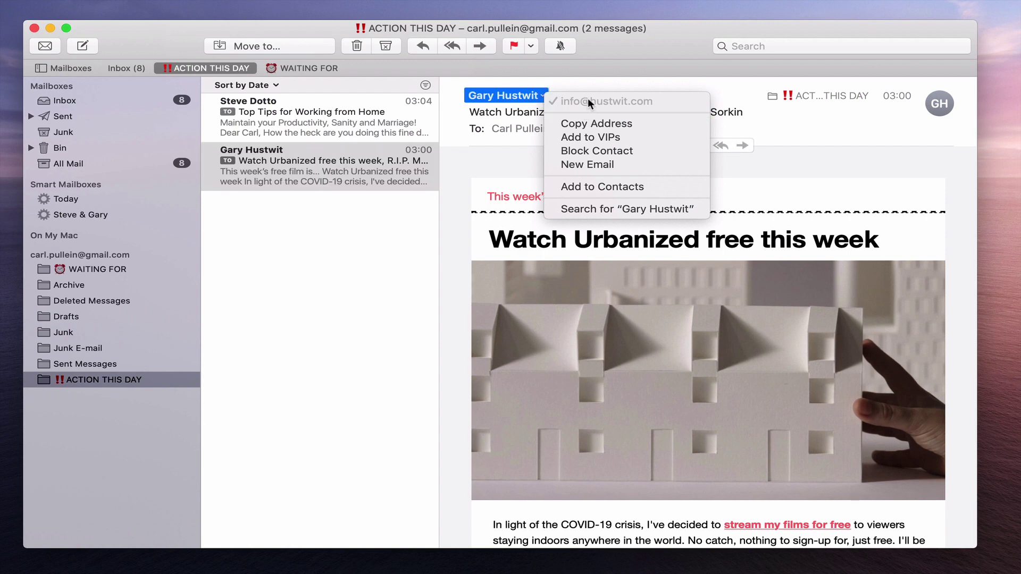
left_click(594, 121)
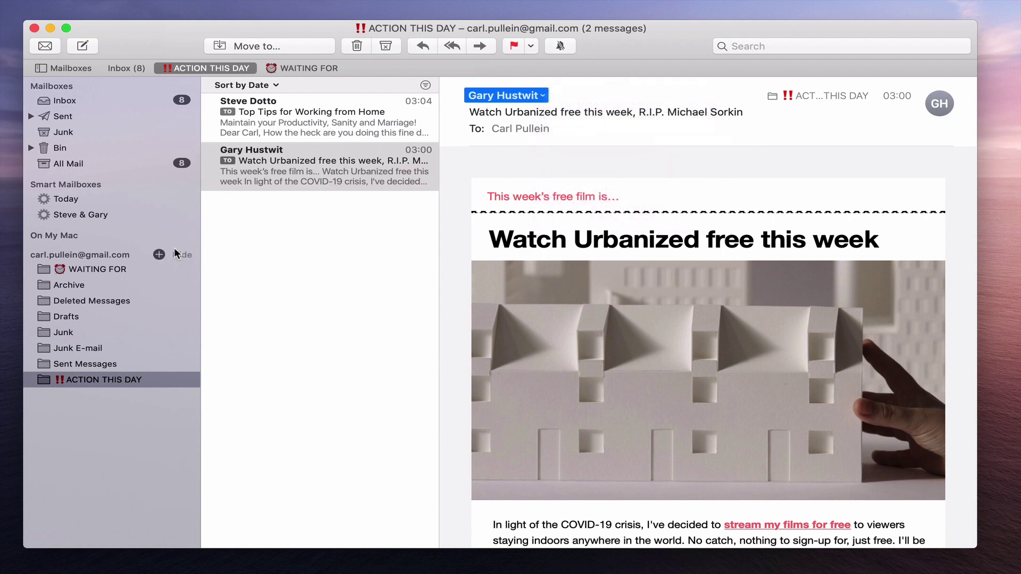
left_click(85, 214)
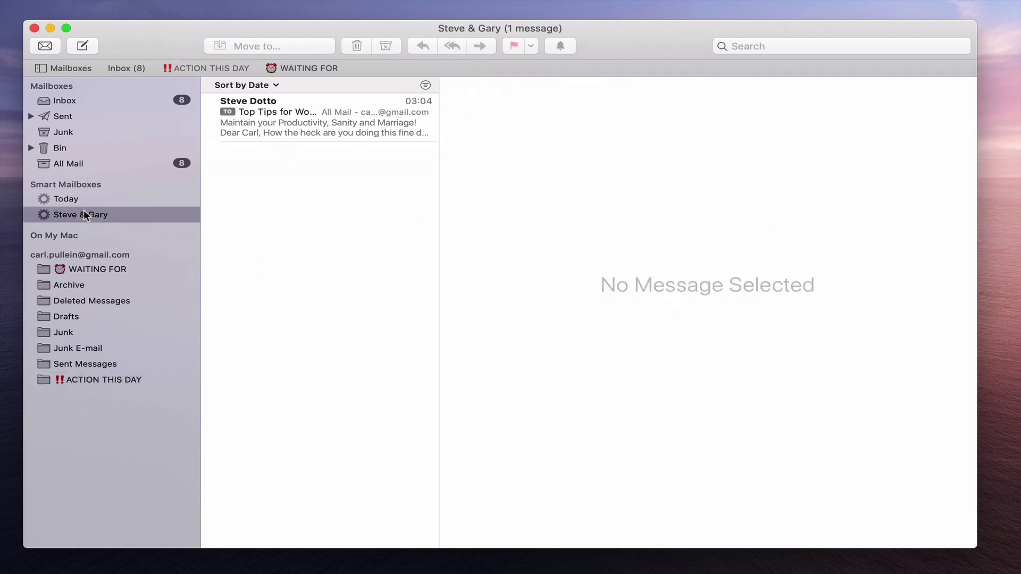
right_click(84, 215)
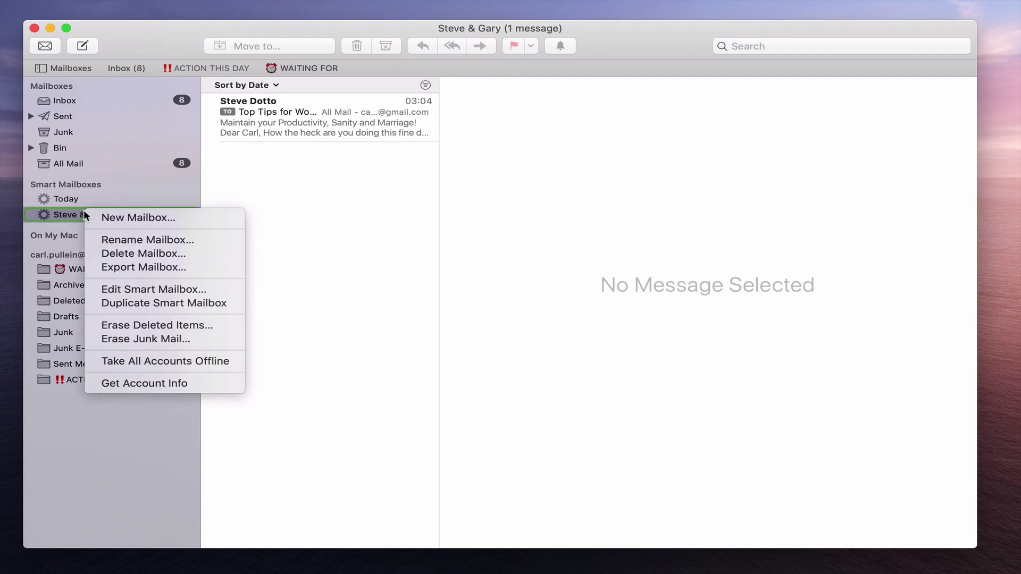
Add a second From contains condition with the Urbanized sender's address to Steve & Gary's rules
left_click(136, 288)
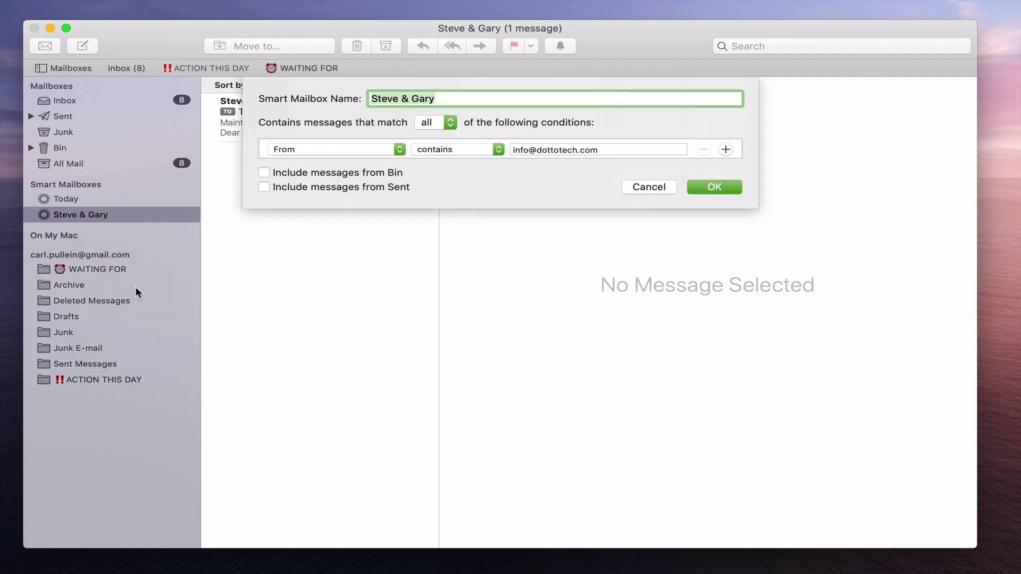
left_click(726, 150)
left_click(405, 167)
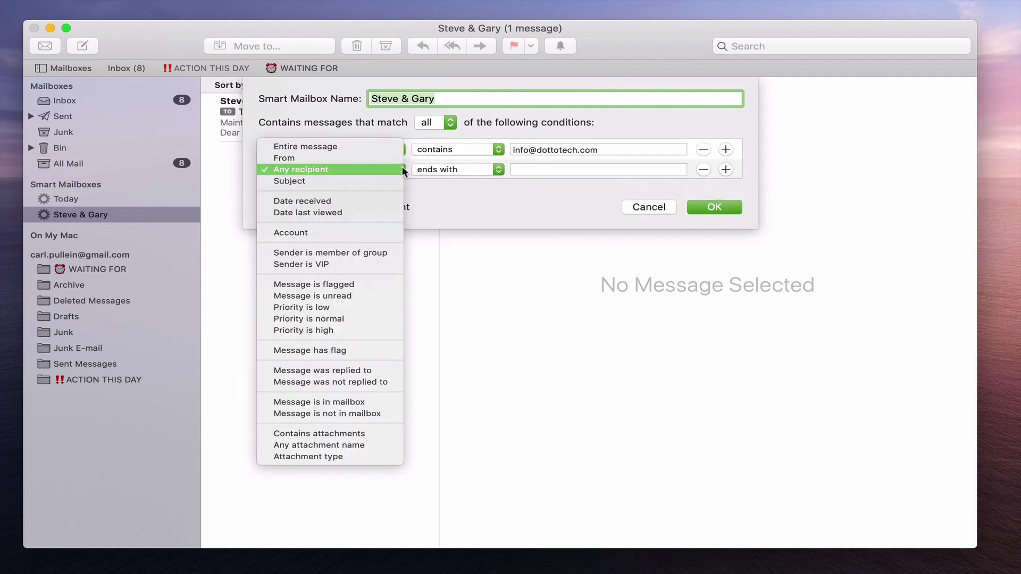
left_click(370, 153)
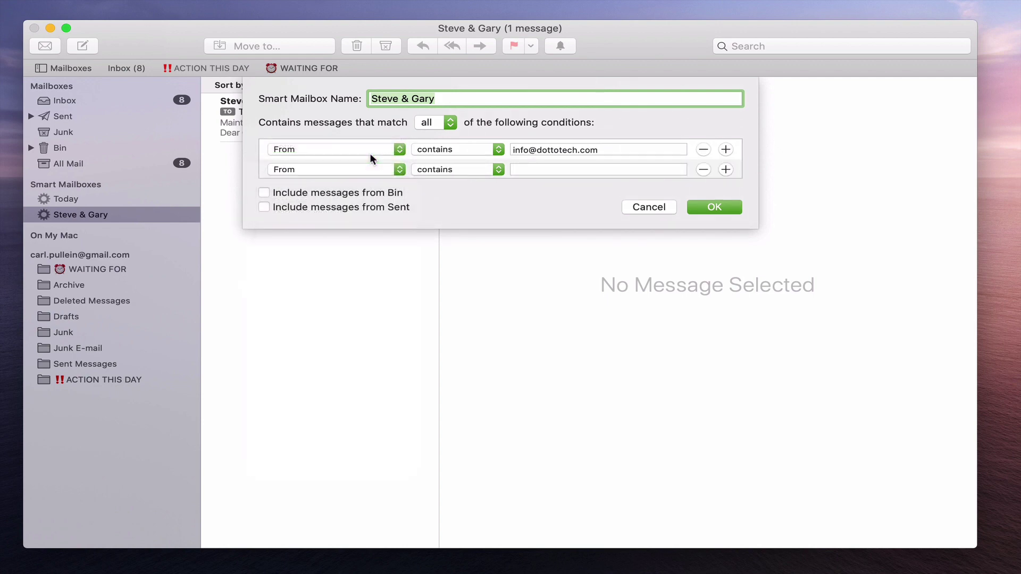
left_click(536, 167)
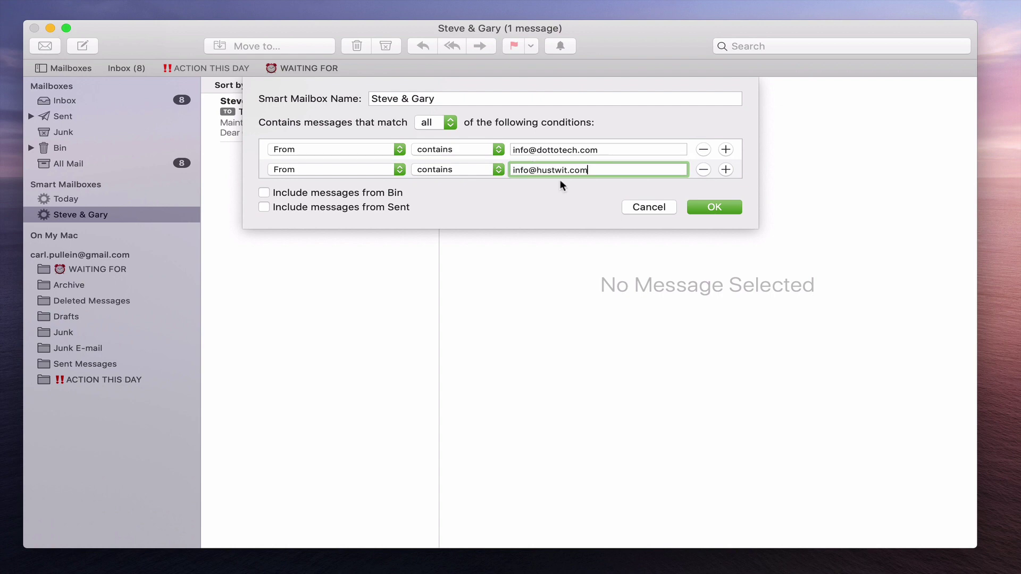
left_click(714, 207)
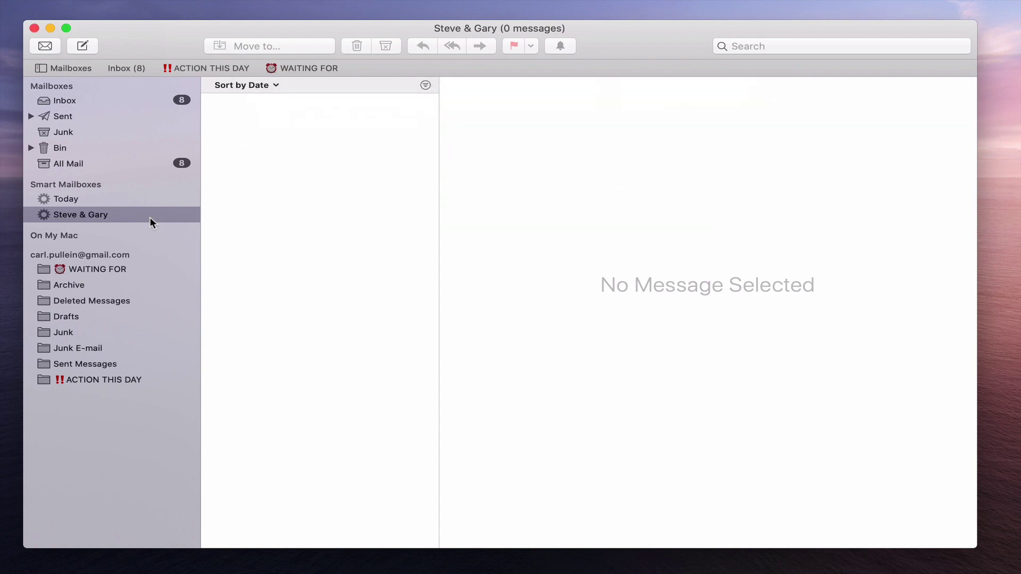
Change Steve & Gary's rules to match any condition instead of all
left_click(88, 216)
right_click(87, 216)
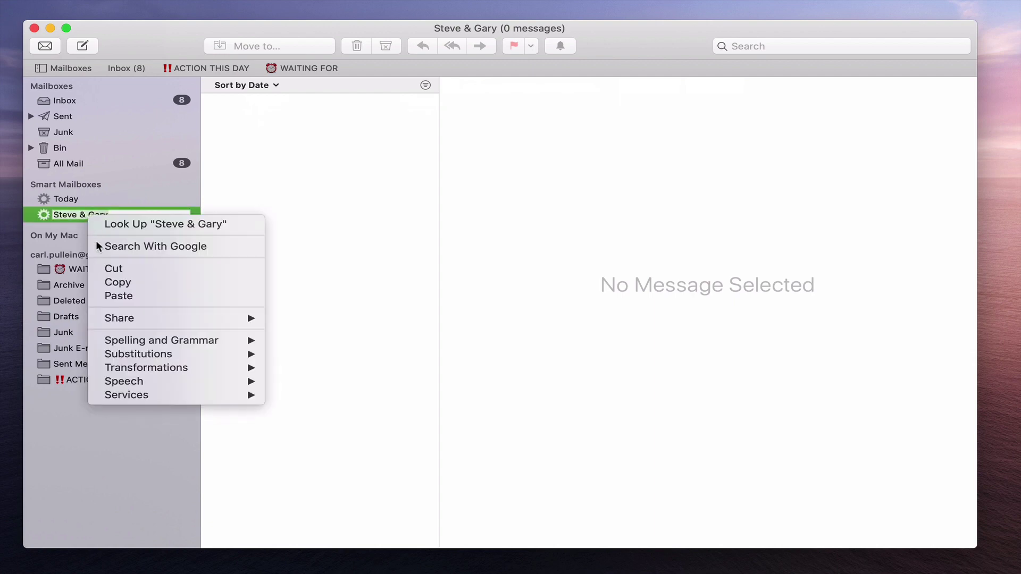
left_click(251, 195)
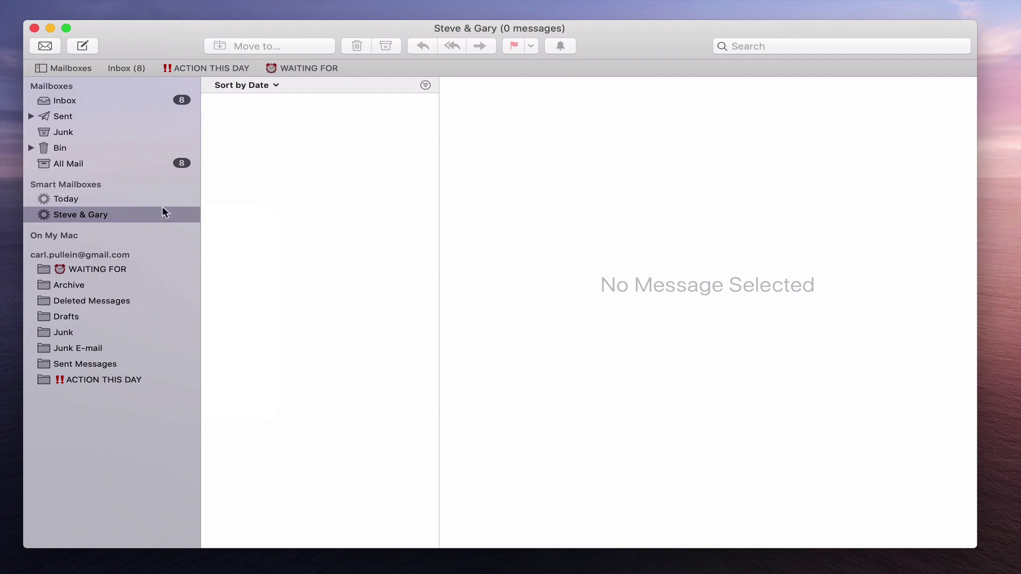
right_click(120, 212)
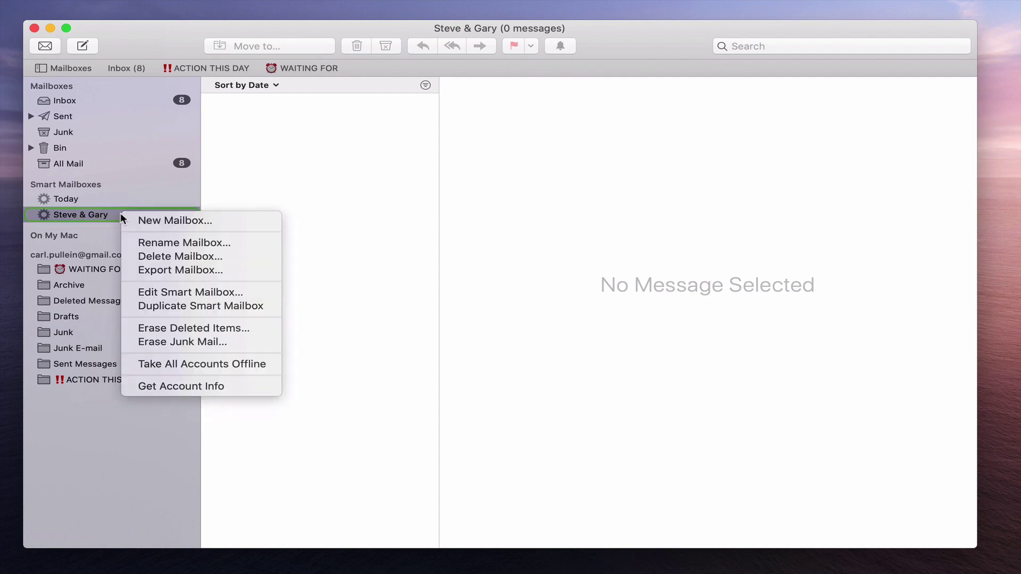
left_click(144, 292)
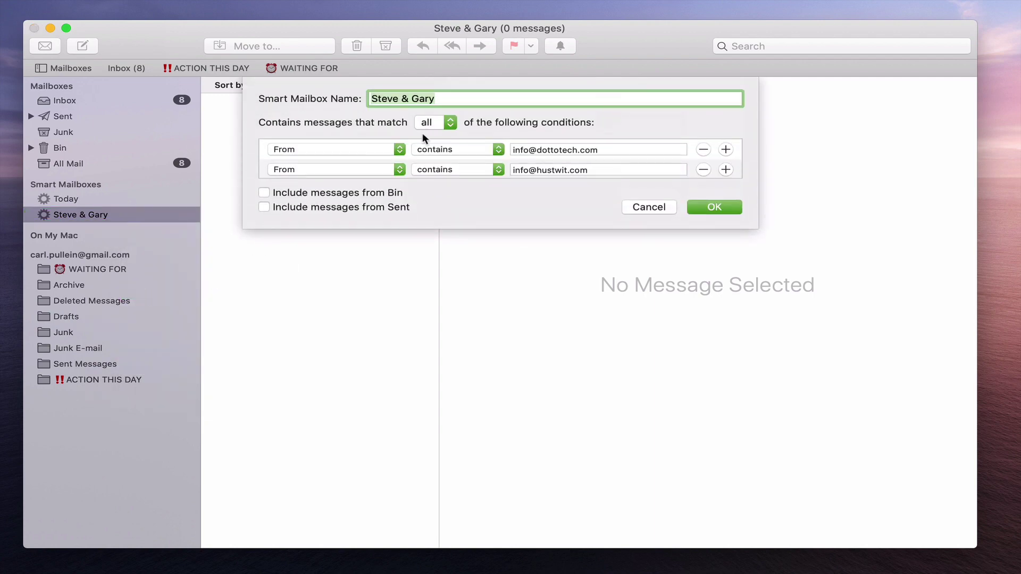
left_click(451, 122)
left_click(435, 104)
left_click(714, 206)
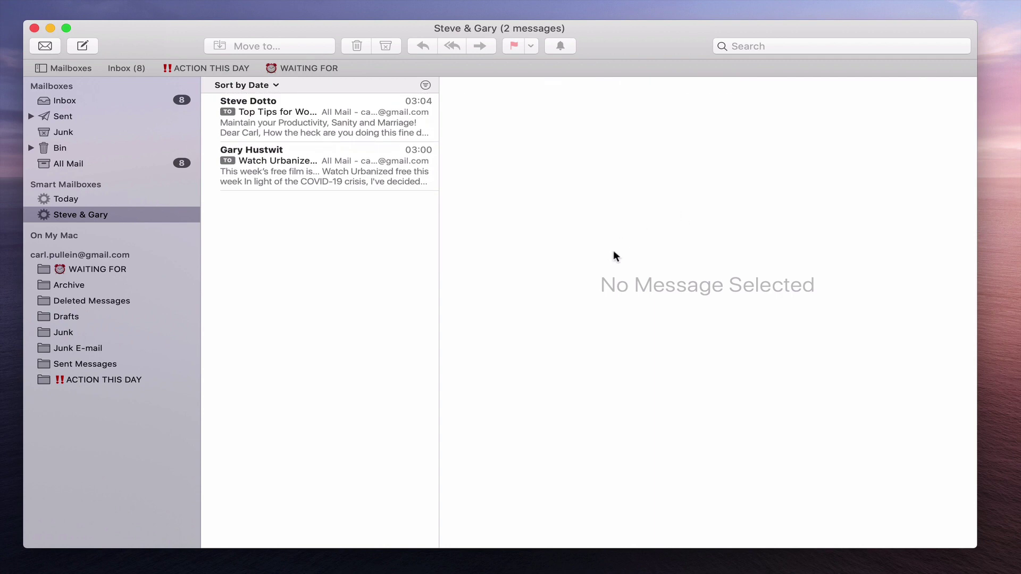
right_click(48, 215)
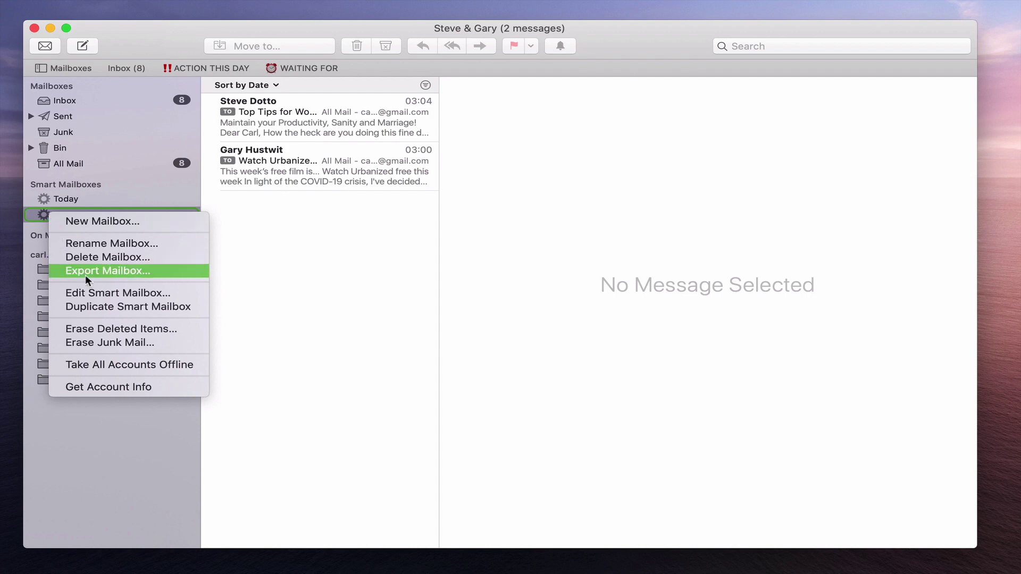
left_click(93, 292)
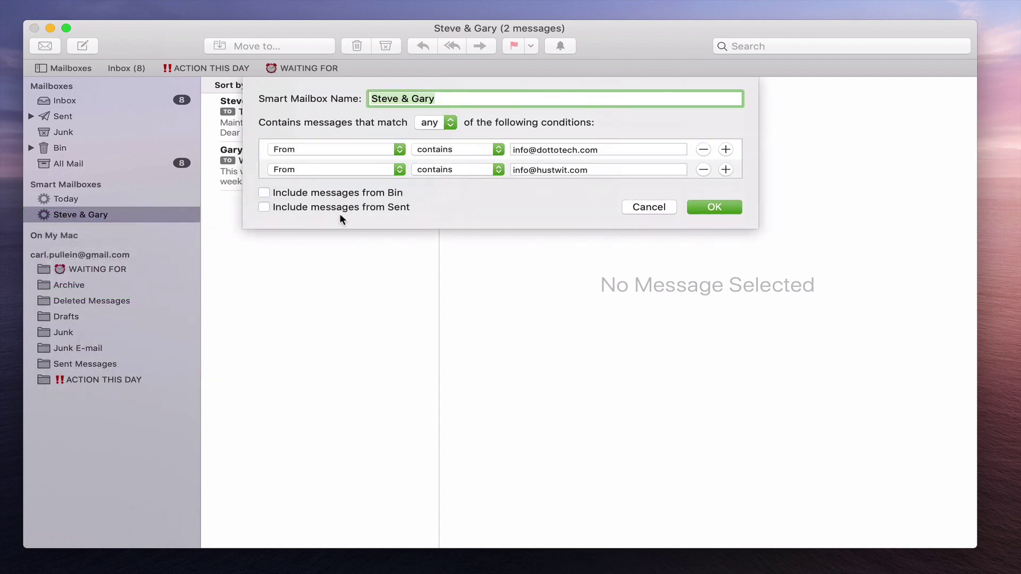
left_click(450, 122)
left_click(449, 133)
left_click(451, 122)
left_click(444, 111)
left_click(725, 208)
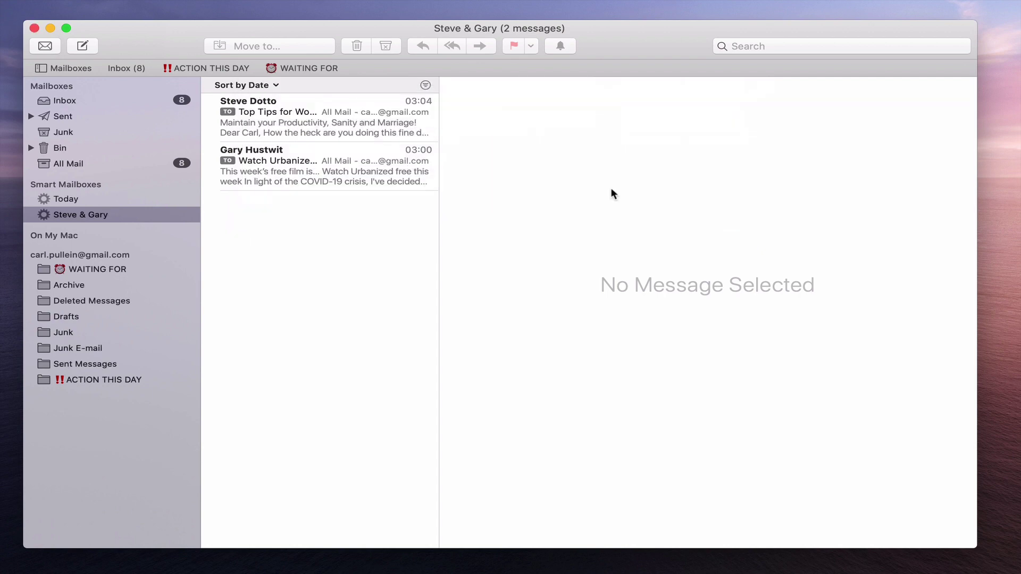